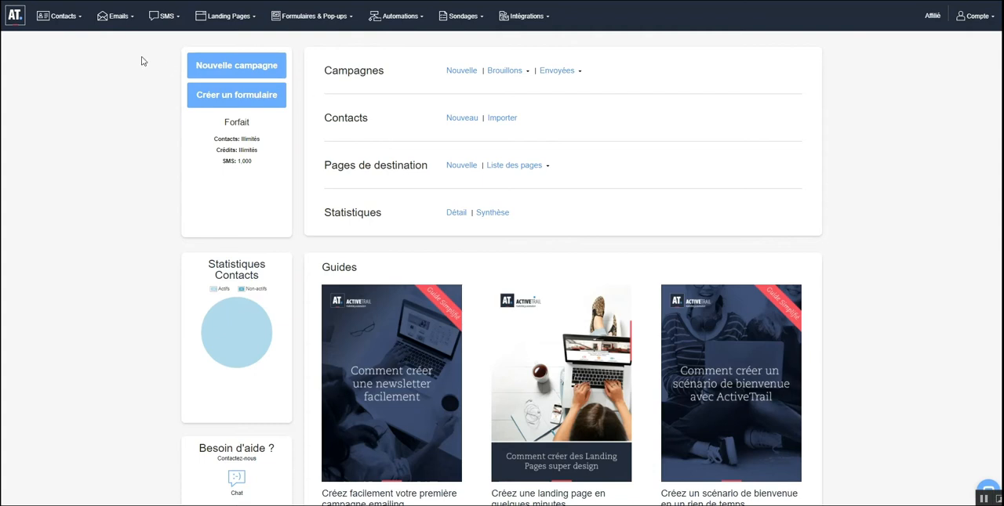
- Start a new SMS campaign and name it "campagne test"
{"action": "mouse_move", "coordinate": [167, 22]}
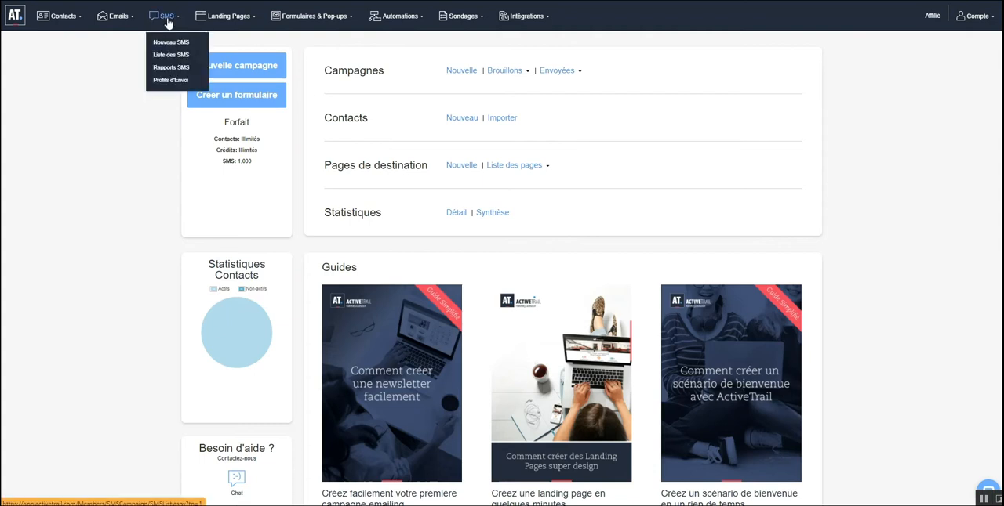
{"action": "left_click", "coordinate": [167, 46]}
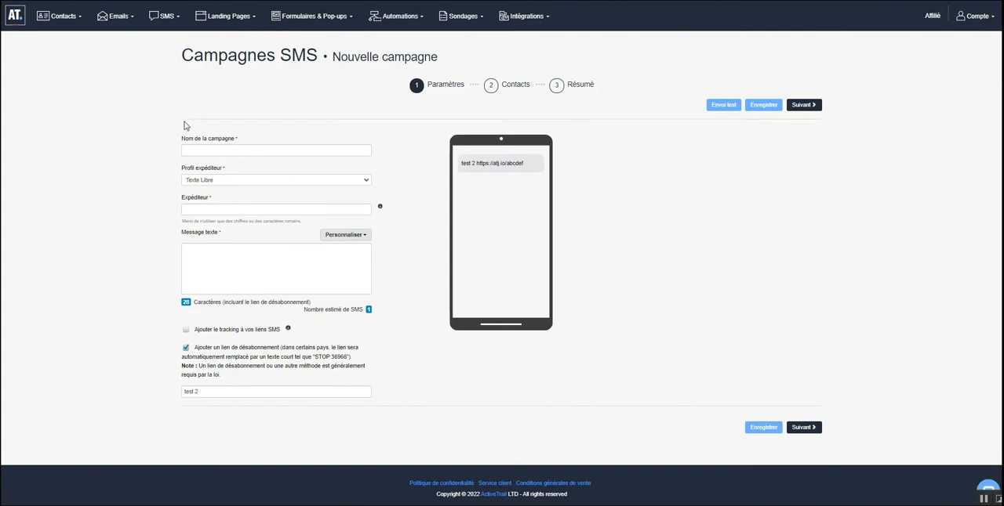
{"action": "left_click", "coordinate": [197, 149]}
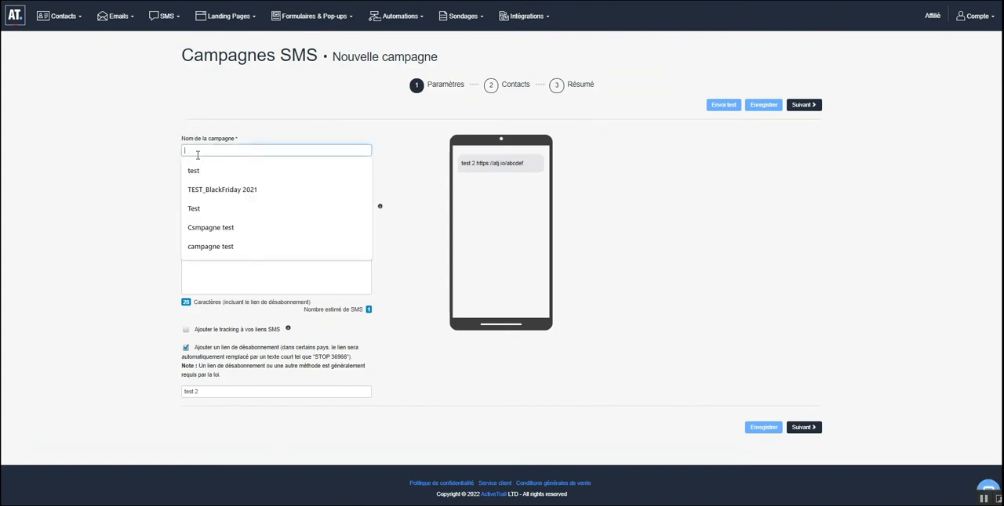
{"action": "left_click", "coordinate": [206, 245]}
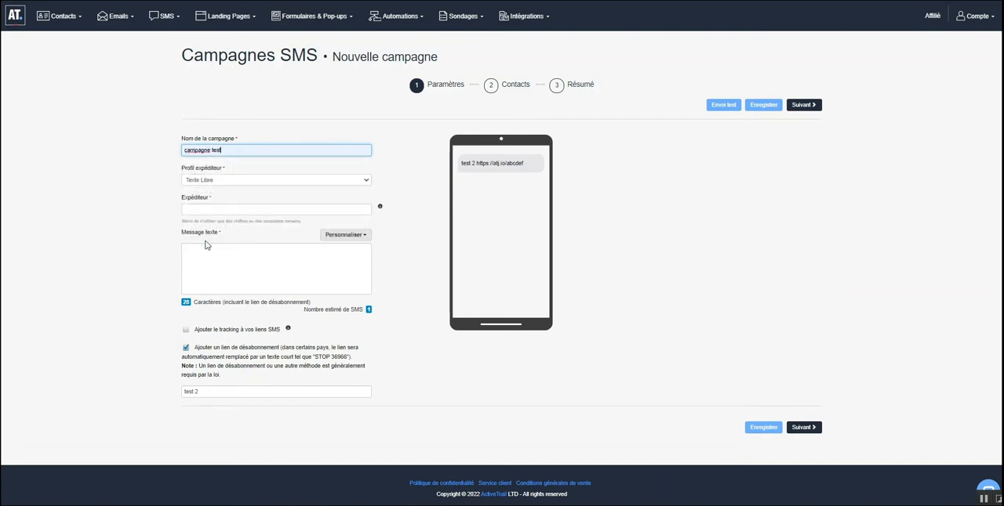
- Choose the "Texte Libre" sender profile and set the sender to "ActiveTrail"
{"action": "left_click", "coordinate": [240, 182]}
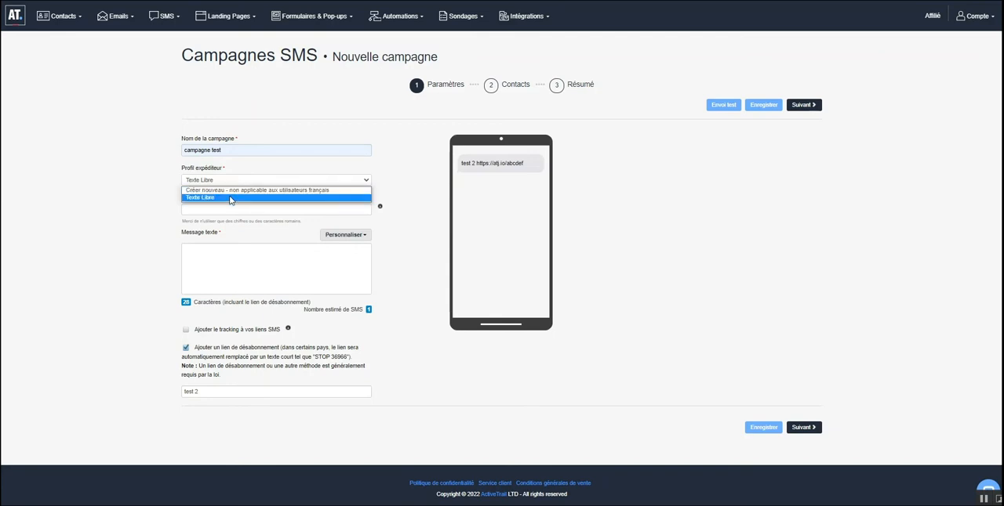
{"action": "left_click", "coordinate": [229, 199]}
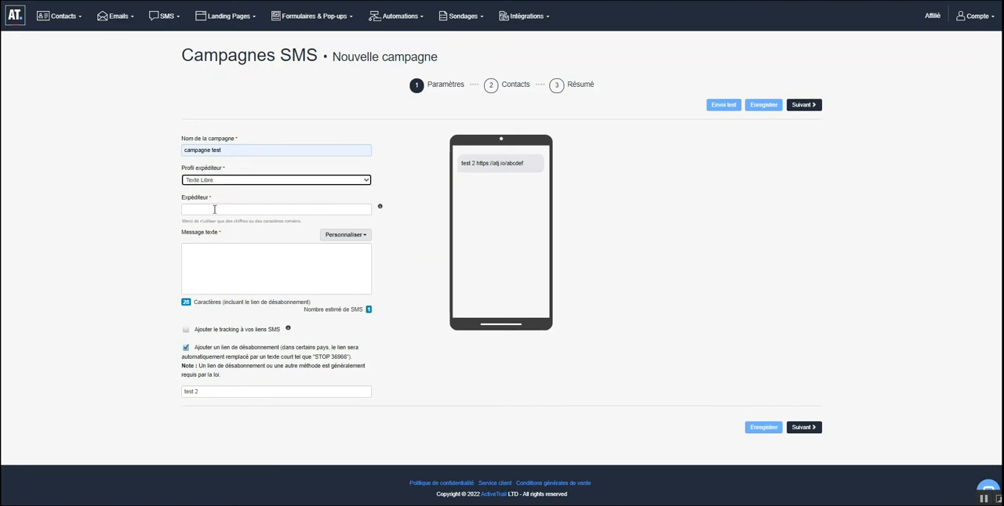
{"action": "left_click", "coordinate": [214, 209]}
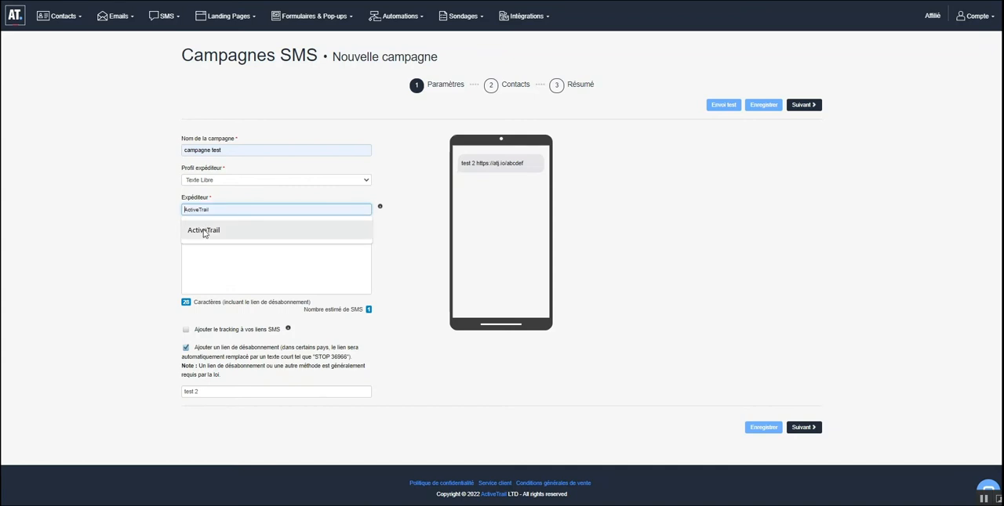
{"action": "left_click", "coordinate": [204, 231]}
- Begin the message text with "Bonjour", the first-name personalisation field and a comma, followed by a blank line
{"action": "left_click", "coordinate": [202, 257]}
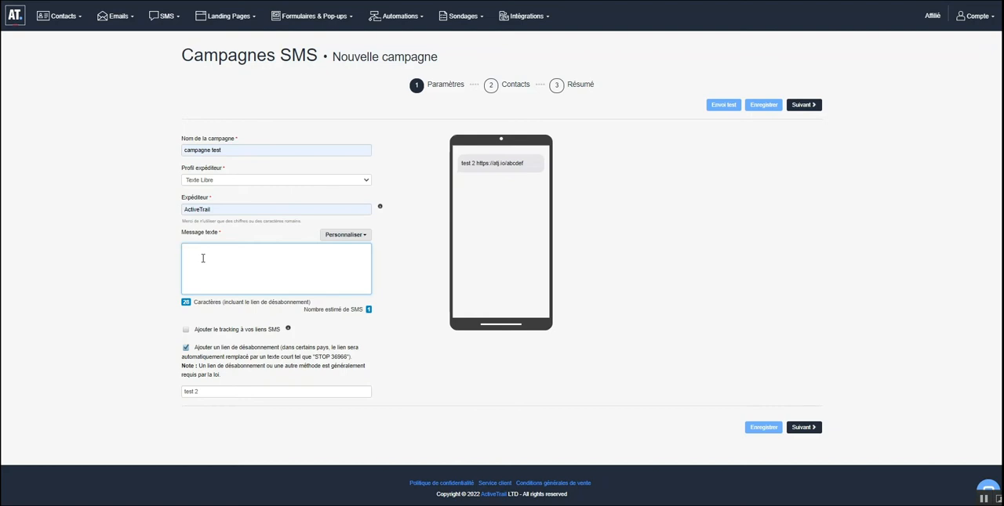
{"action": "type", "text": "Bonjour"}
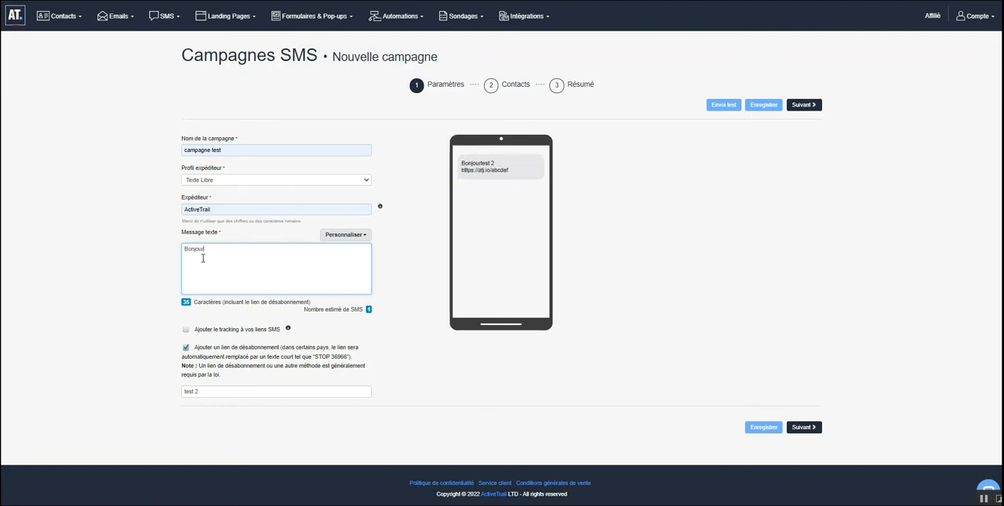
{"action": "left_click", "coordinate": [354, 235]}
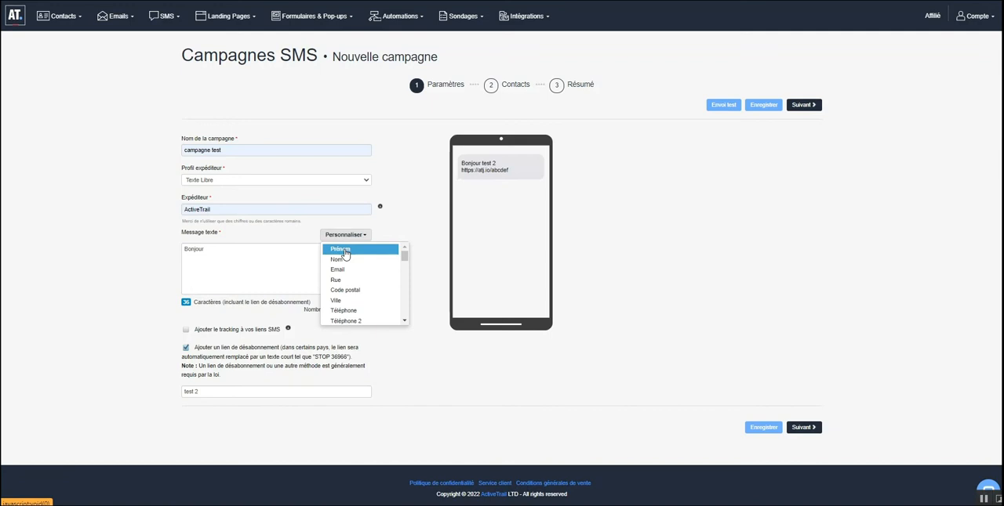
{"action": "left_click", "coordinate": [342, 251]}
{"action": "type", "text": ","}
{"action": "key", "text": "Return"}
{"action": "key", "text": "Return"}
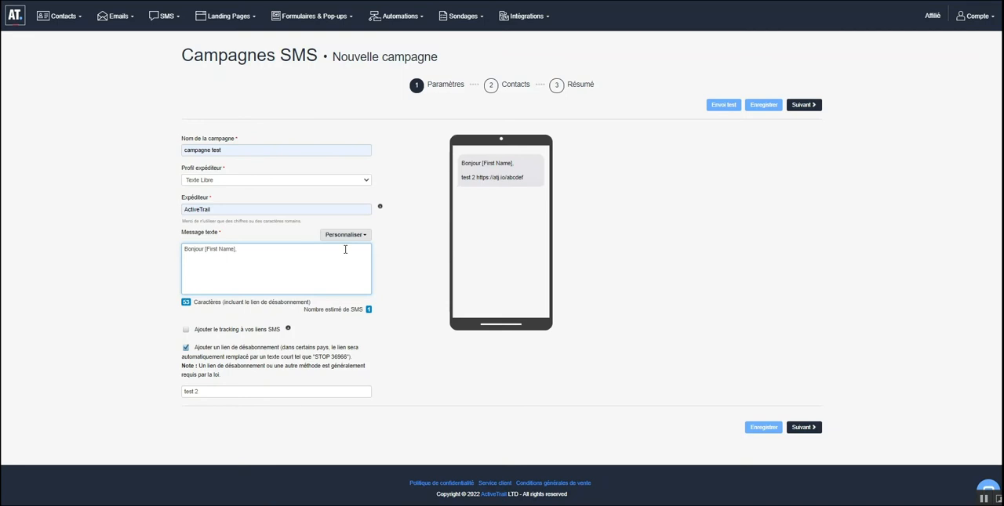
- Add the offer line "Profitez de 30% de remise" to the message, followed by a blank line
{"action": "type", "text": "Profitez de 30% de remise"}
{"action": "key", "text": "Return"}
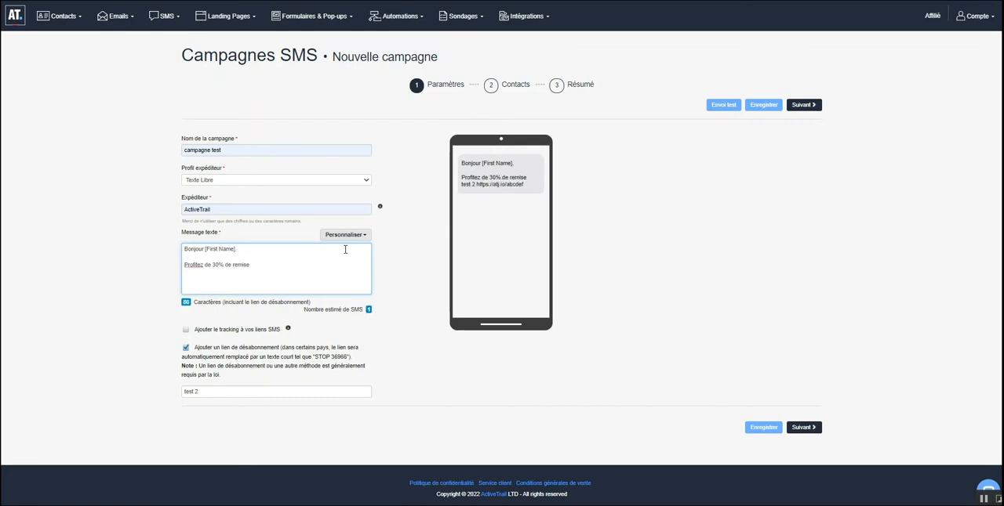
{"action": "key", "text": "Return"}
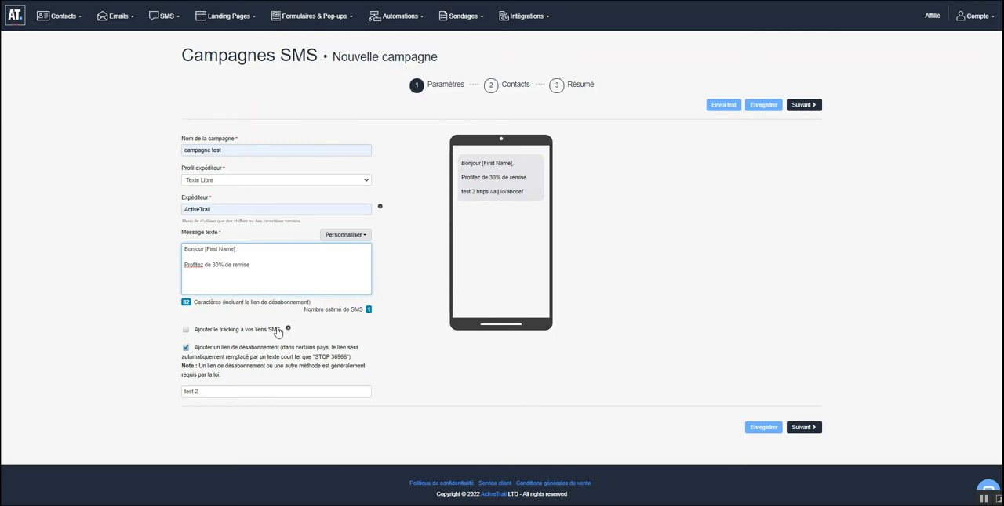
- Enable tracking for the SMS links, replace the unsubscribe link text with "Se desinscrire" and save the campaign
{"action": "left_click", "coordinate": [187, 331]}
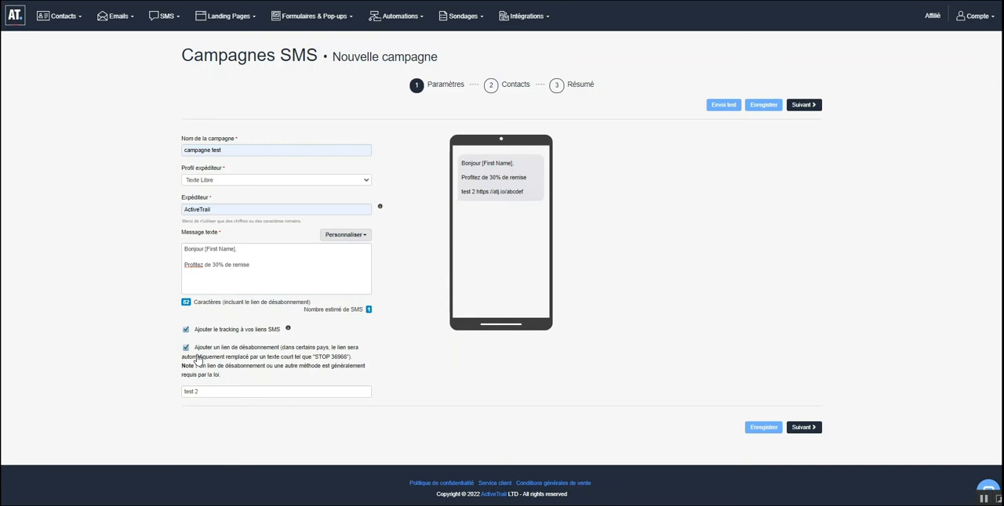
{"action": "left_click_drag", "start_coordinate": [208, 391], "coordinate": [108, 379]}
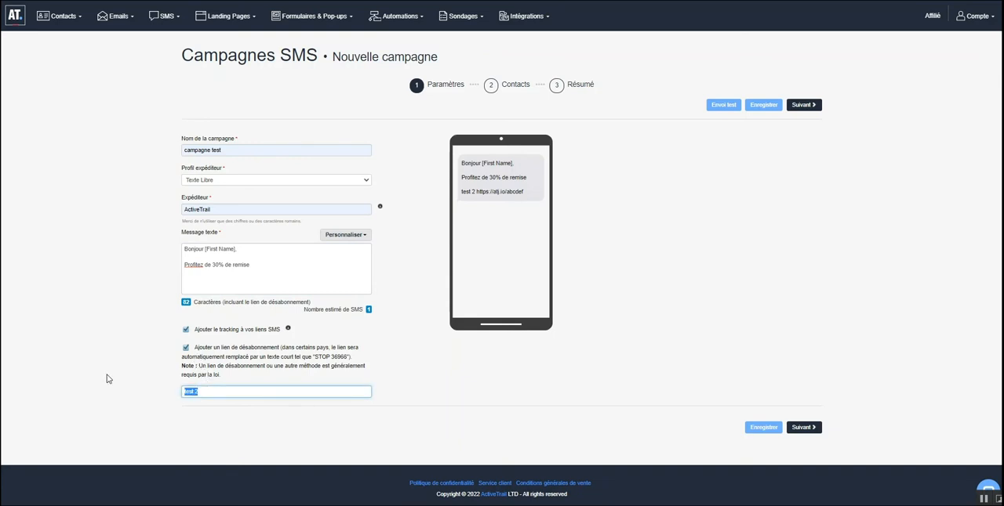
{"action": "type", "text": "Se desinscrire"}
{"action": "left_click", "coordinate": [459, 320]}
{"action": "left_click_drag", "start_coordinate": [513, 201], "coordinate": [457, 203]}
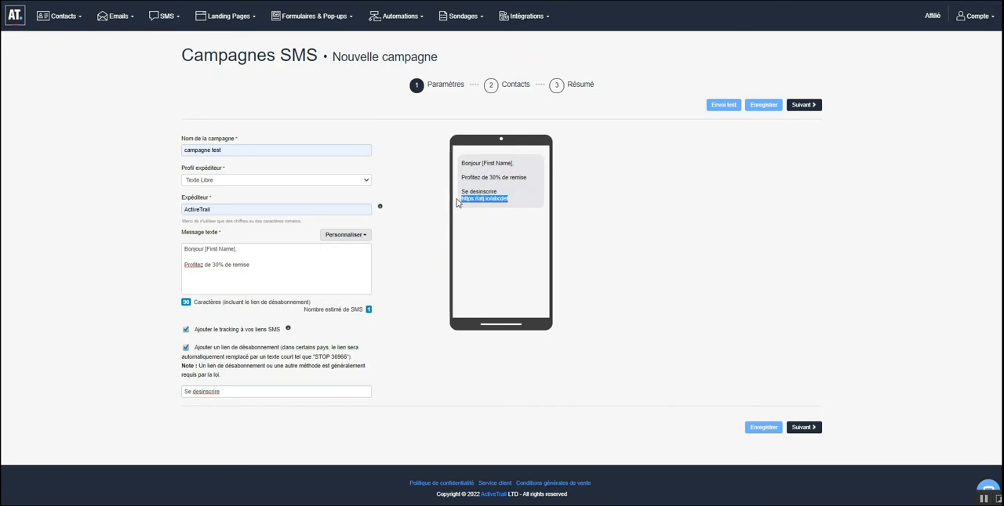
{"action": "left_click", "coordinate": [762, 106]}
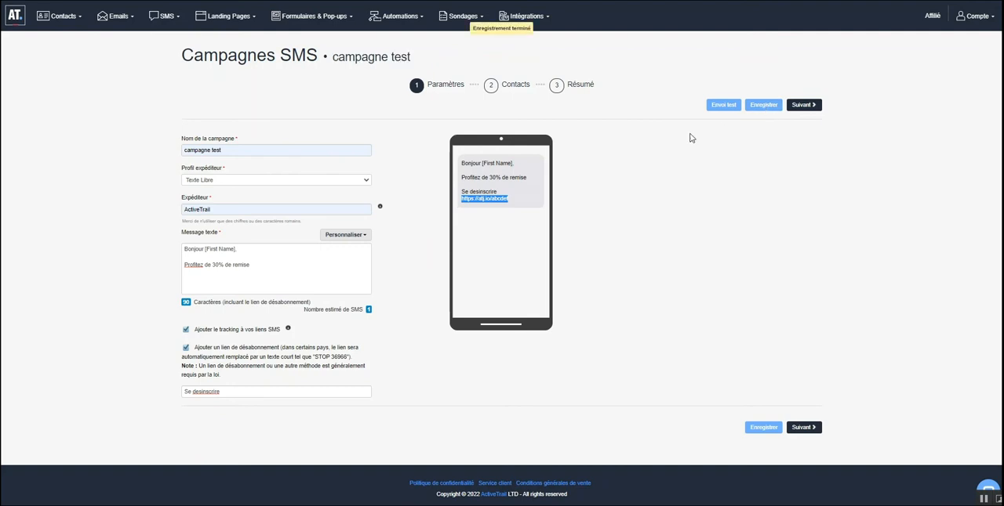
{"action": "left_click", "coordinate": [723, 105]}
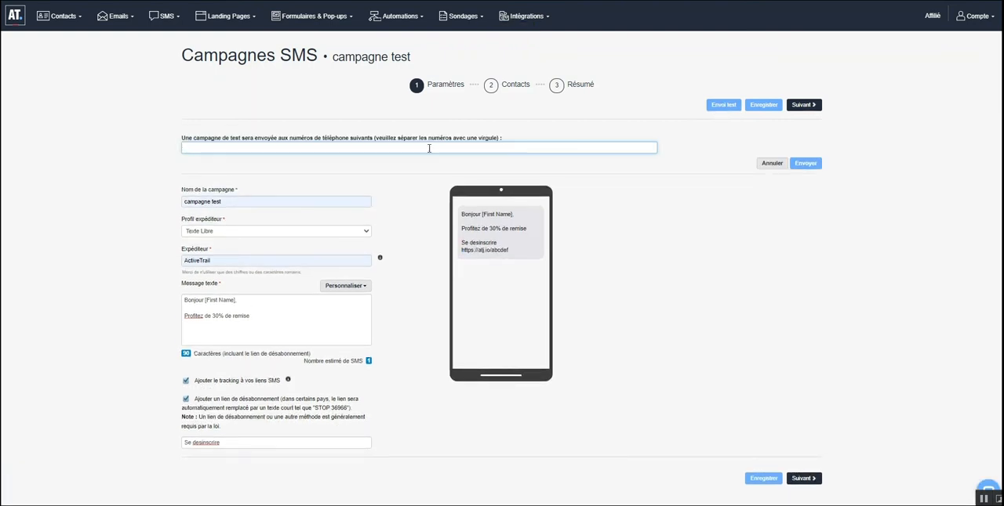
{"action": "left_click", "coordinate": [370, 150]}
{"action": "left_click", "coordinate": [768, 165]}
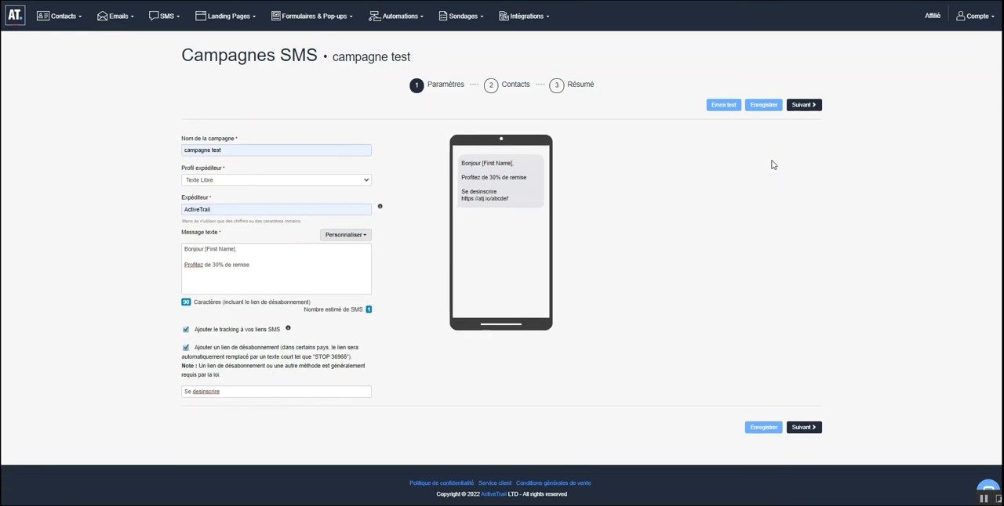
- Continue to the contacts stage, select the only listed group as recipients and calculate the number of messages
{"action": "left_click", "coordinate": [803, 105]}
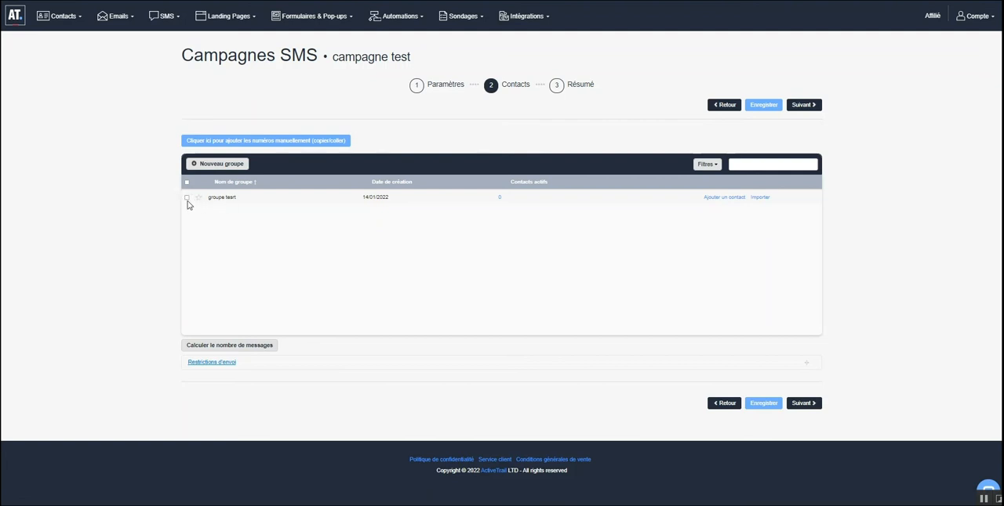
{"action": "left_click", "coordinate": [187, 198]}
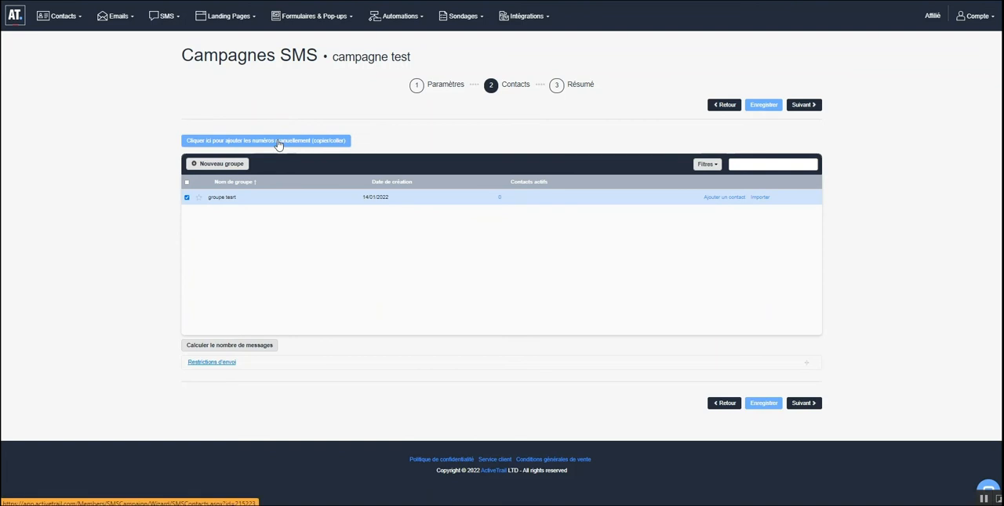
{"action": "left_click", "coordinate": [211, 350]}
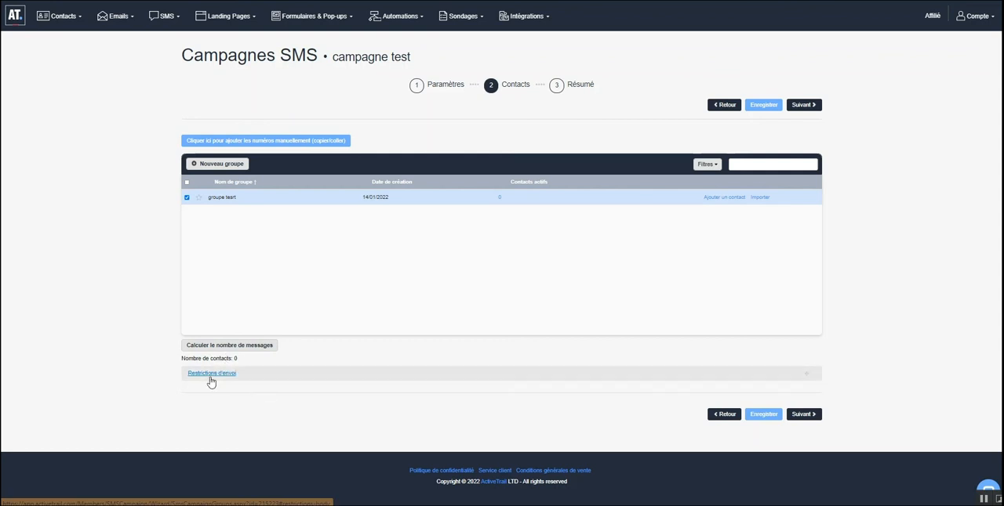
- Expand the sending restrictions, then save the contact selection and continue to the campaign summary
{"action": "left_click", "coordinate": [210, 374]}
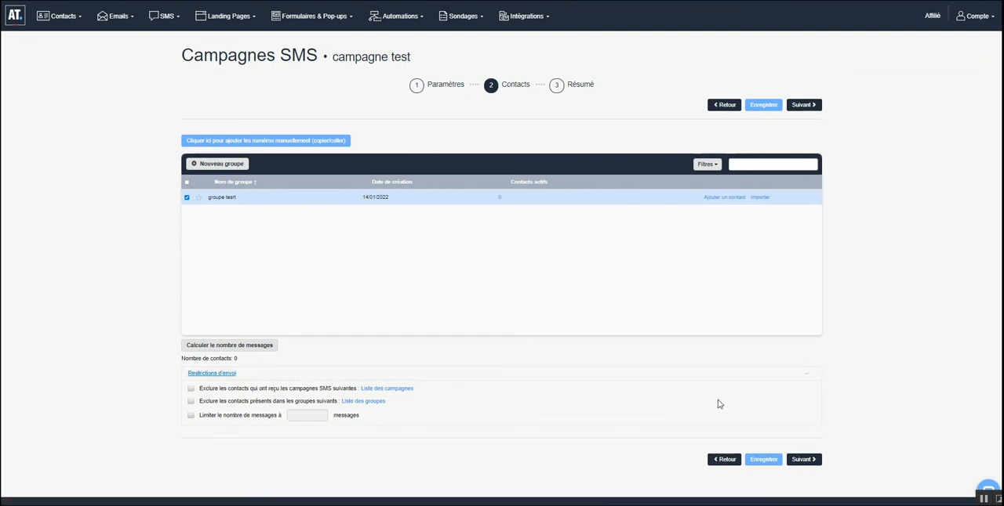
{"action": "left_click", "coordinate": [762, 105]}
{"action": "left_click", "coordinate": [802, 105]}
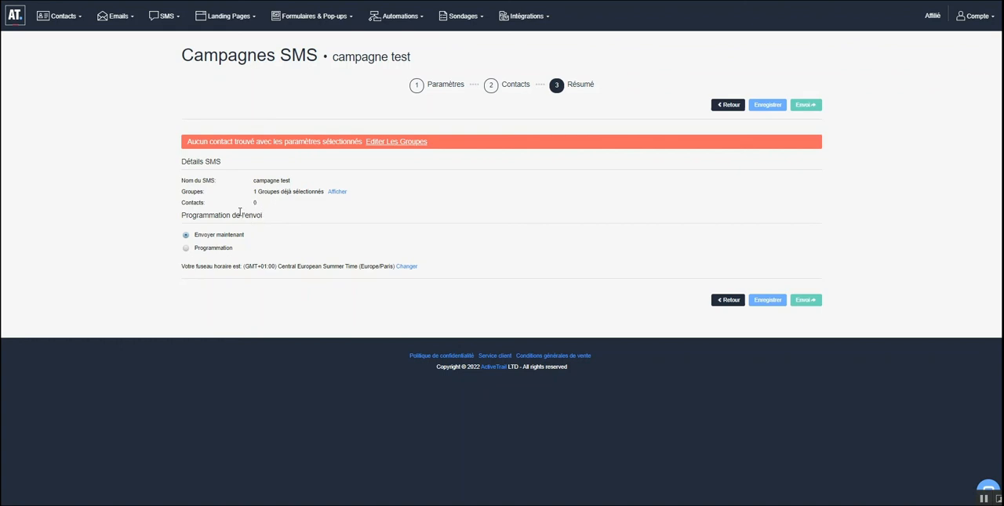
- Switch the campaign from immediate to scheduled sending and save it
{"action": "left_click", "coordinate": [188, 249]}
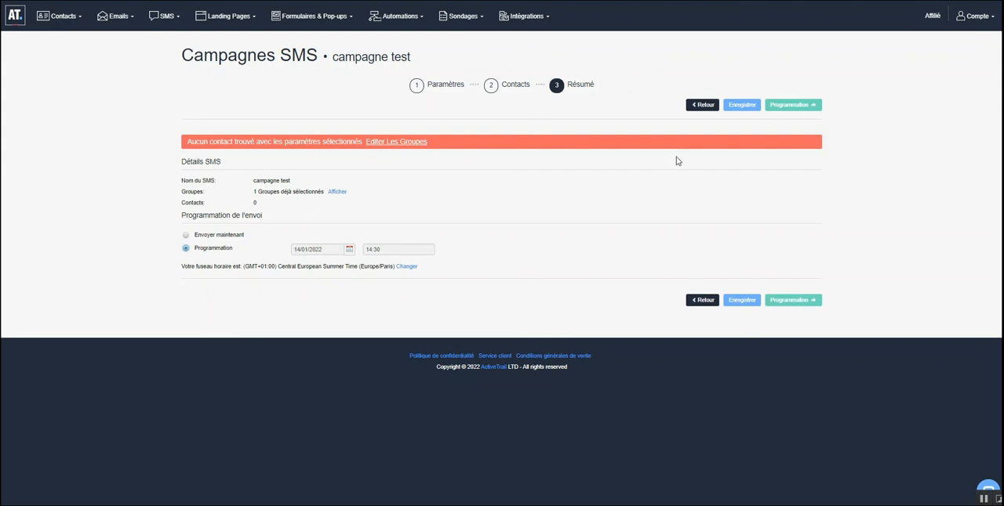
{"action": "left_click", "coordinate": [737, 106]}
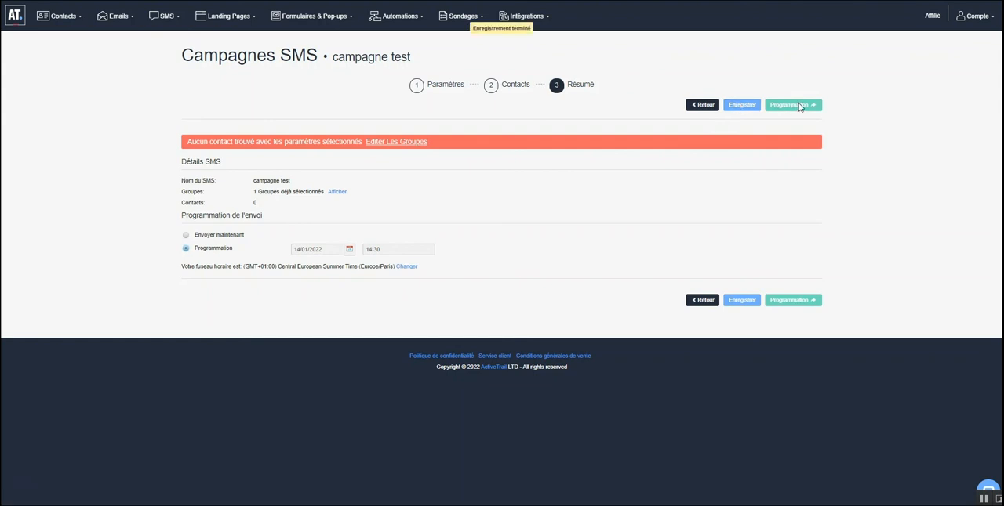